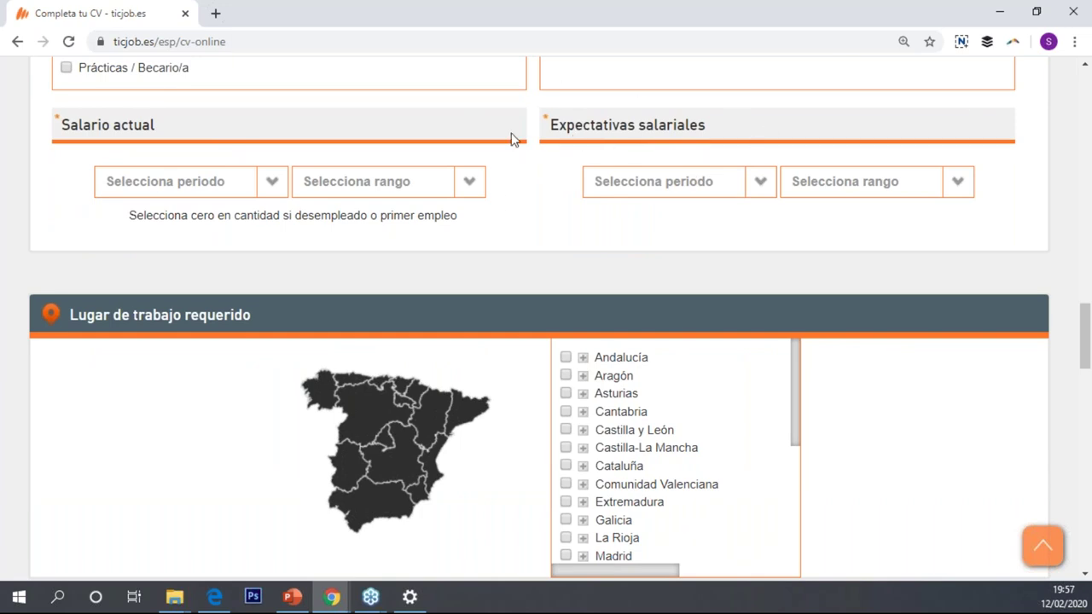
Step: Select Madrid, Extremadura and Andalucía as required work regions and check the selection in the region list
{"action": "scroll", "coordinate": [516, 232], "scroll_direction": "down", "scroll_amount": 2}
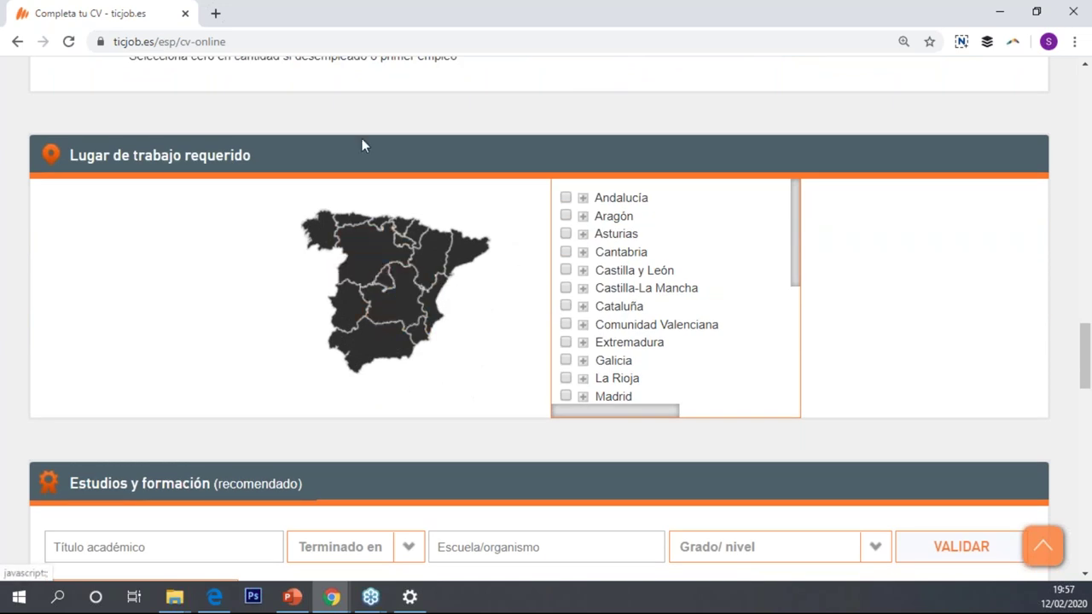
{"action": "left_click", "coordinate": [389, 290]}
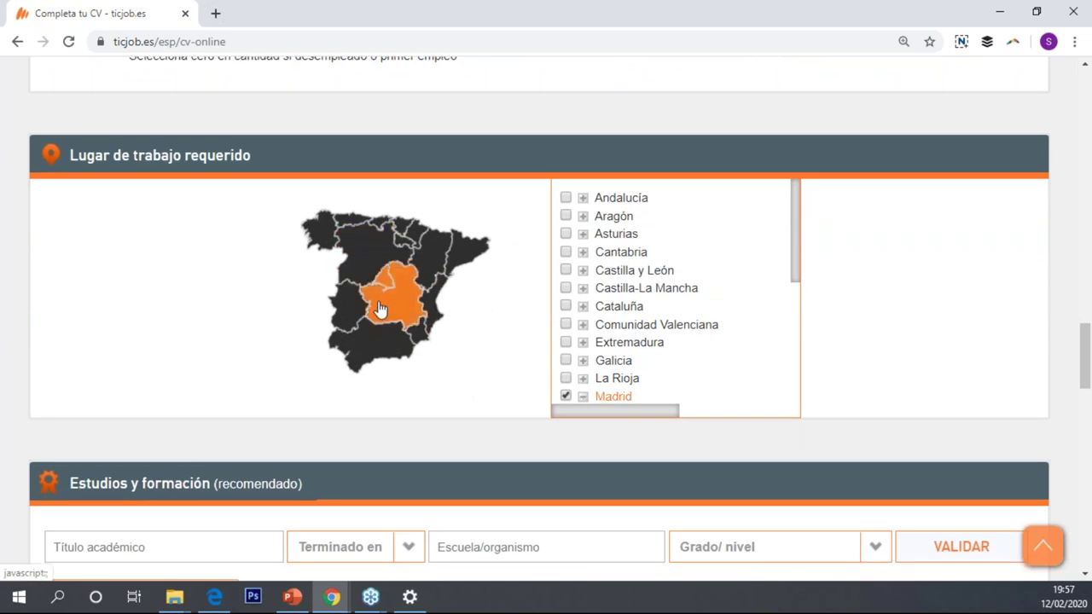
{"action": "left_click", "coordinate": [369, 326]}
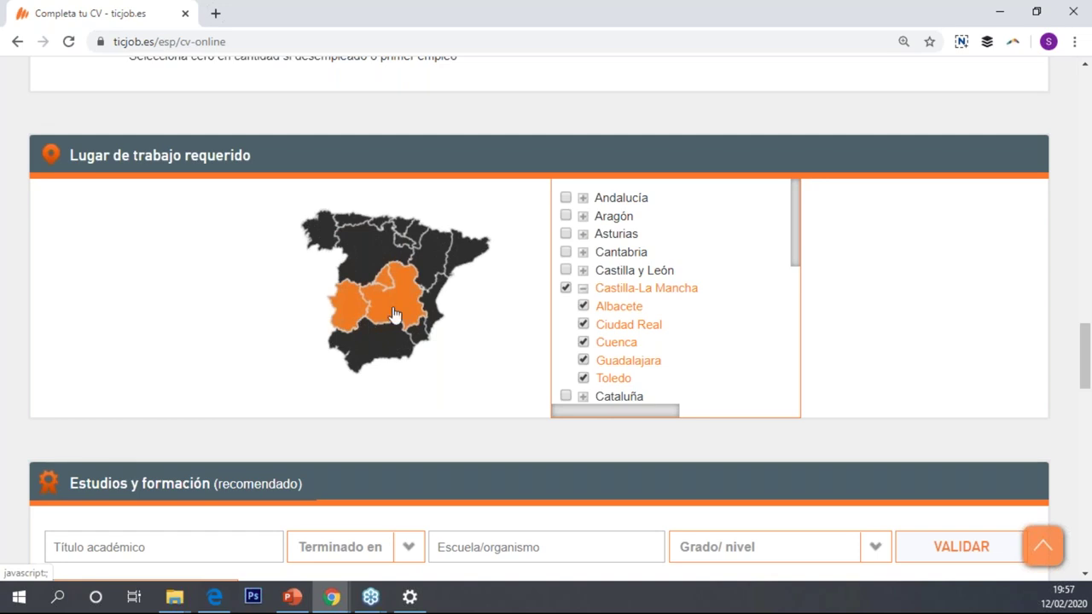
{"action": "left_click", "coordinate": [384, 316]}
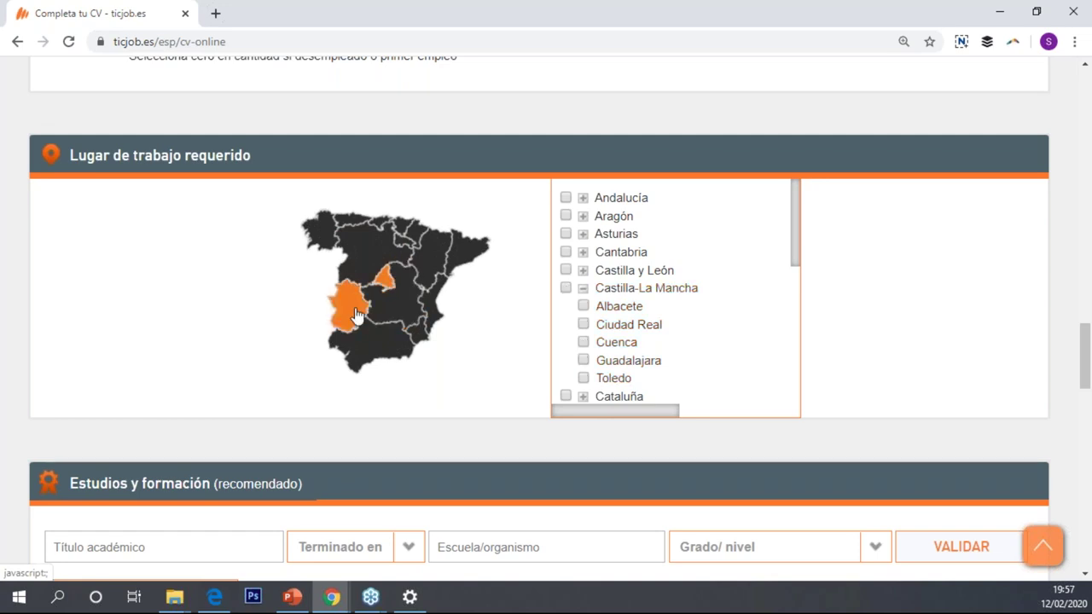
{"action": "left_click", "coordinate": [348, 323]}
{"action": "left_click", "coordinate": [369, 349]}
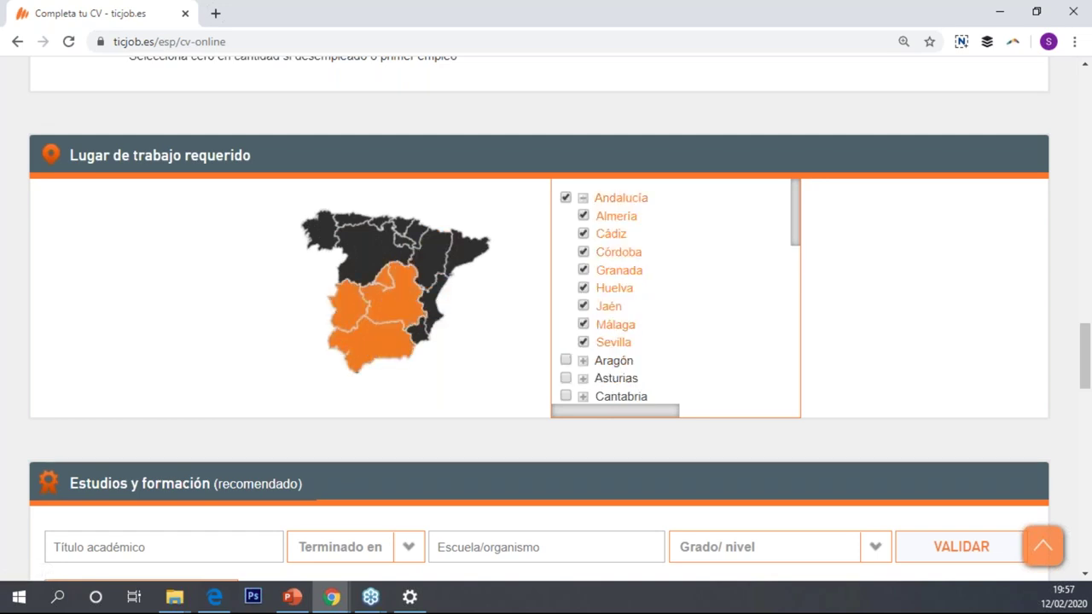
{"action": "scroll", "coordinate": [632, 284], "scroll_direction": "up", "scroll_amount": 2}
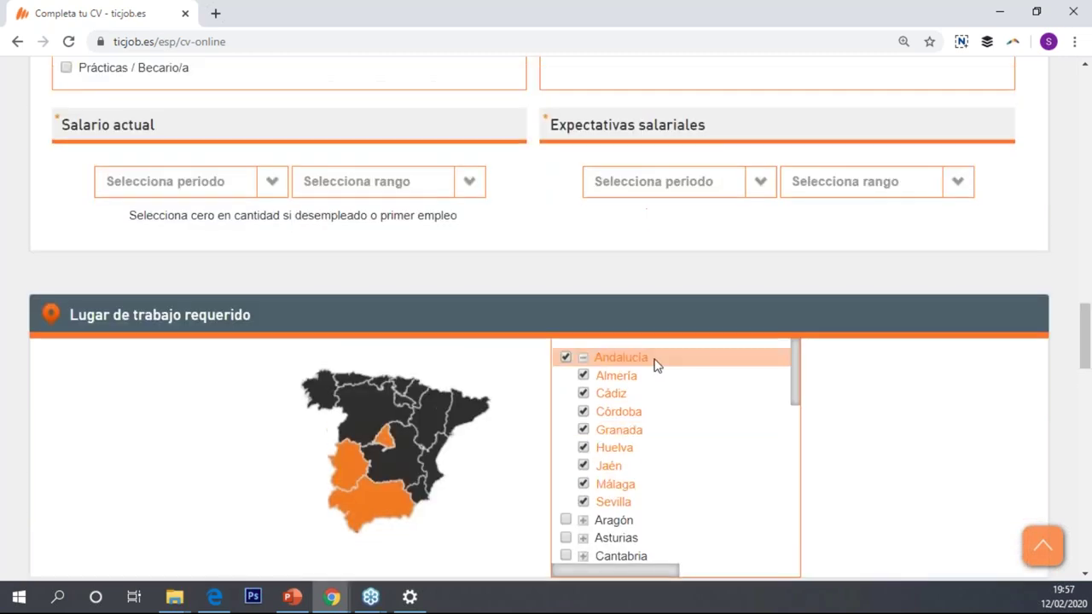
{"action": "scroll", "coordinate": [661, 376], "scroll_direction": "down", "scroll_amount": 5}
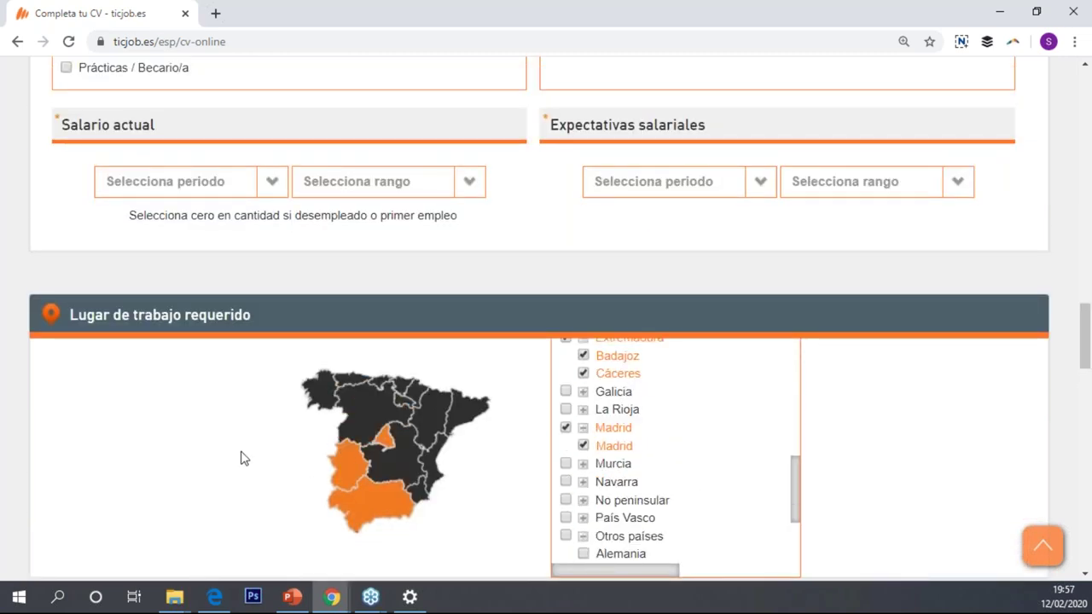
{"action": "scroll", "coordinate": [239, 455], "scroll_direction": "down", "scroll_amount": 2}
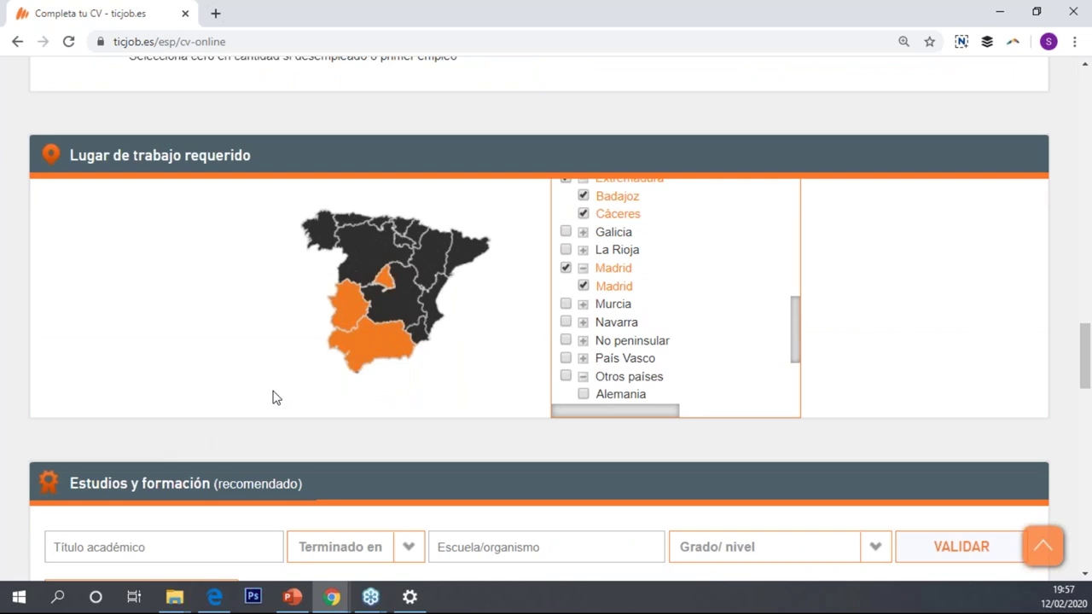
{"action": "left_click", "coordinate": [386, 285]}
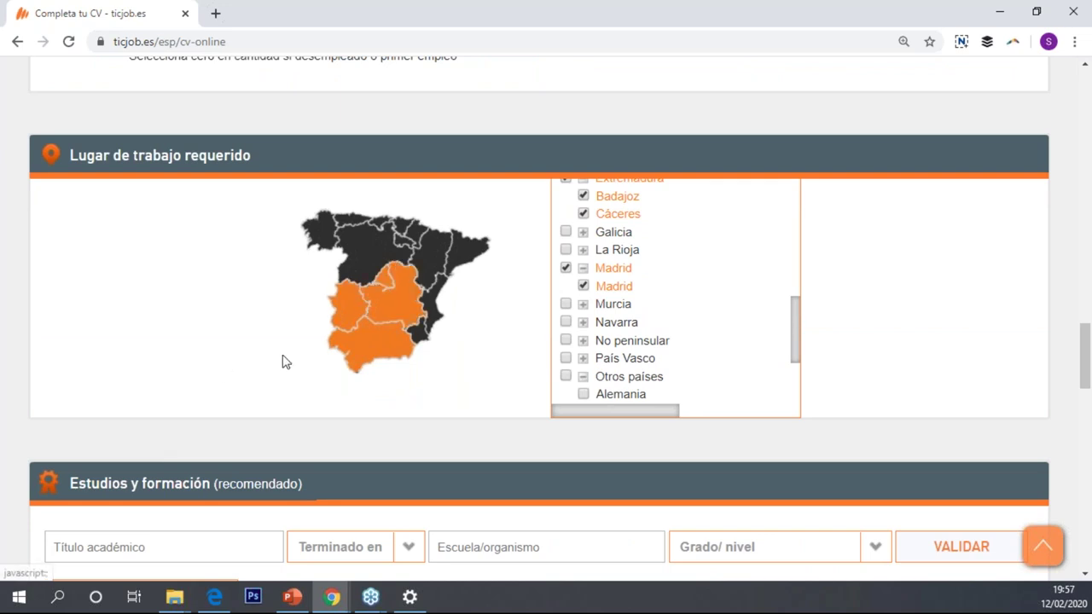
Step: Set the total professional experience to 2 años - 5 años
{"action": "scroll", "coordinate": [251, 368], "scroll_direction": "down", "scroll_amount": 1}
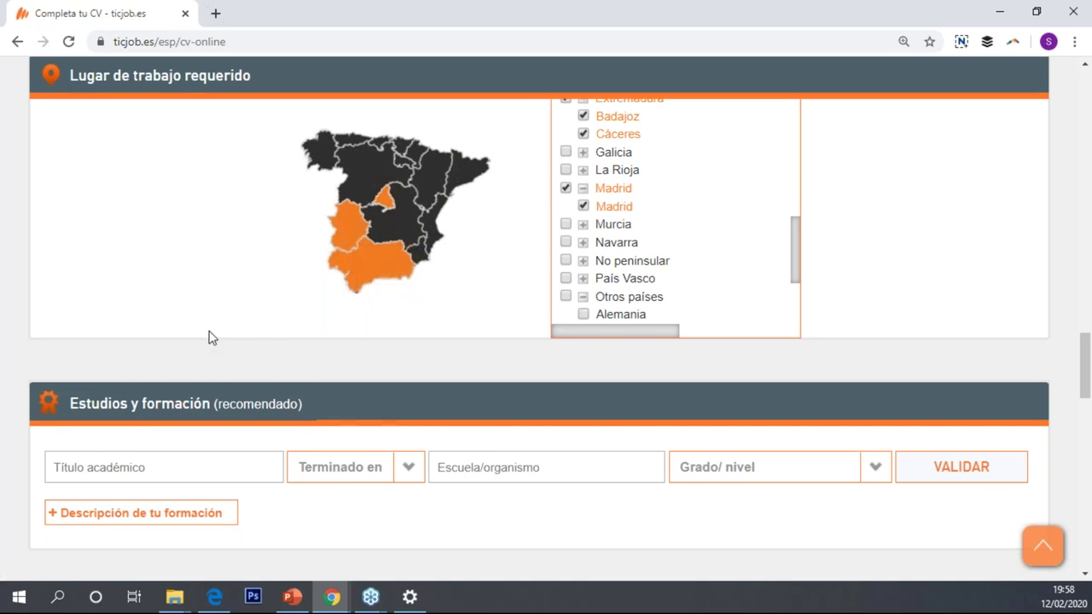
{"action": "scroll", "coordinate": [208, 337], "scroll_direction": "down", "scroll_amount": 2}
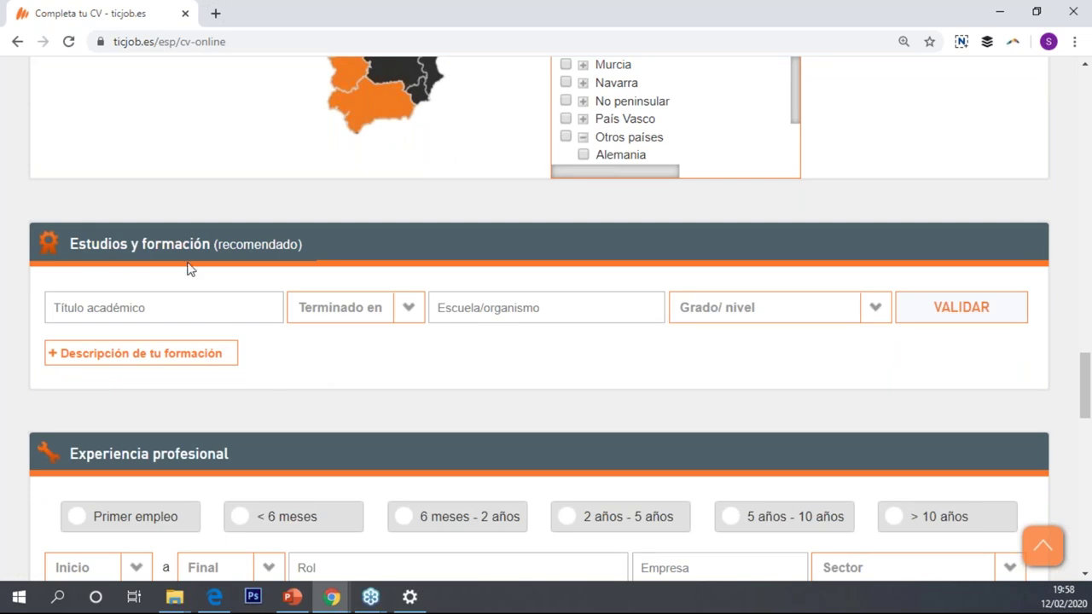
{"action": "scroll", "coordinate": [171, 273], "scroll_direction": "down", "scroll_amount": 1}
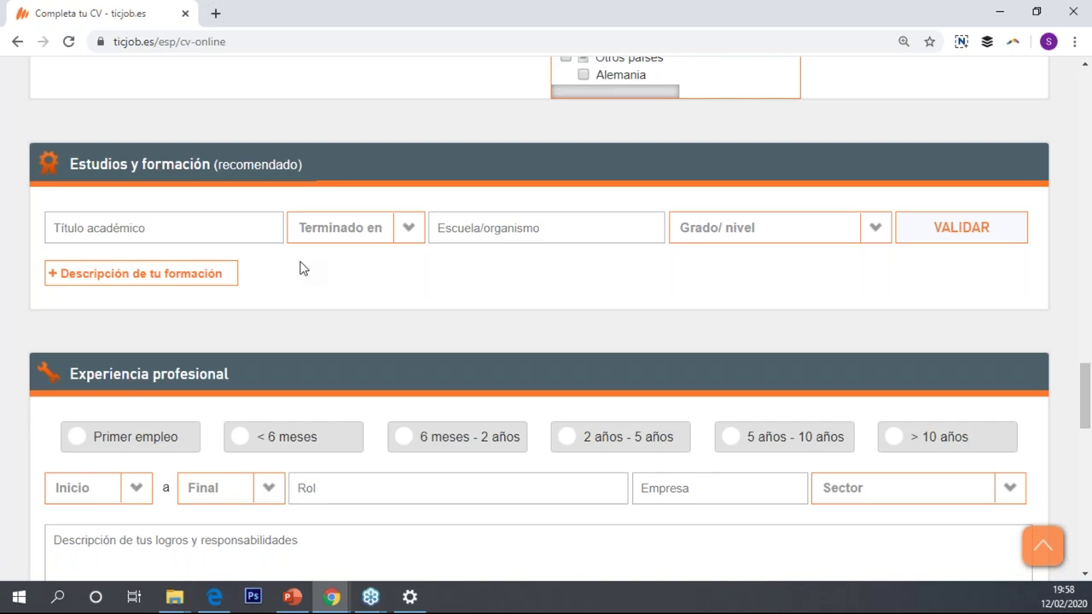
{"action": "scroll", "coordinate": [308, 268], "scroll_direction": "down", "scroll_amount": 1}
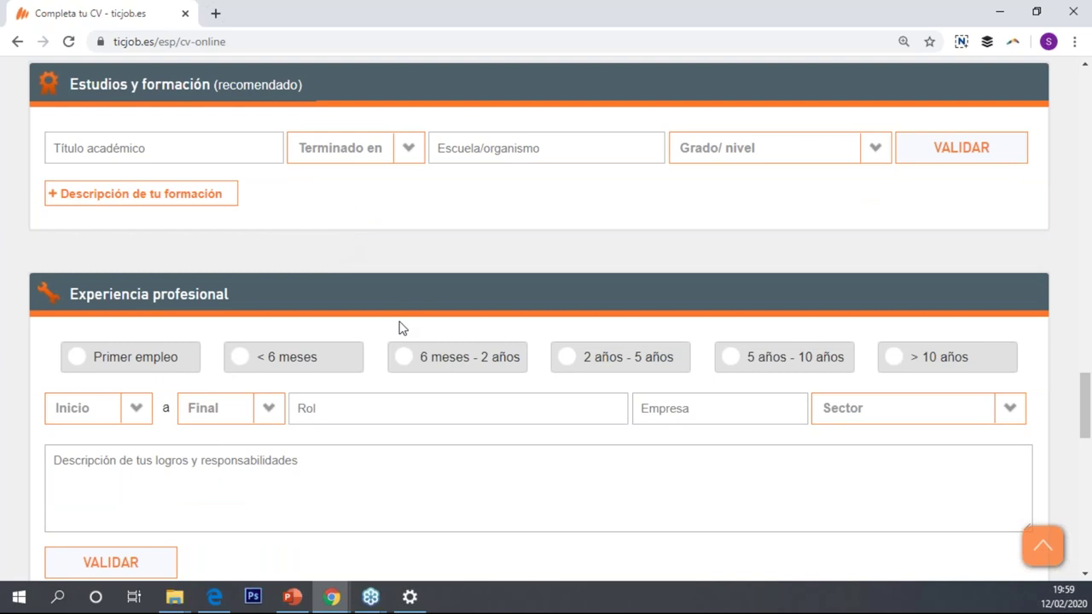
{"action": "scroll", "coordinate": [234, 356], "scroll_direction": "down", "scroll_amount": 2}
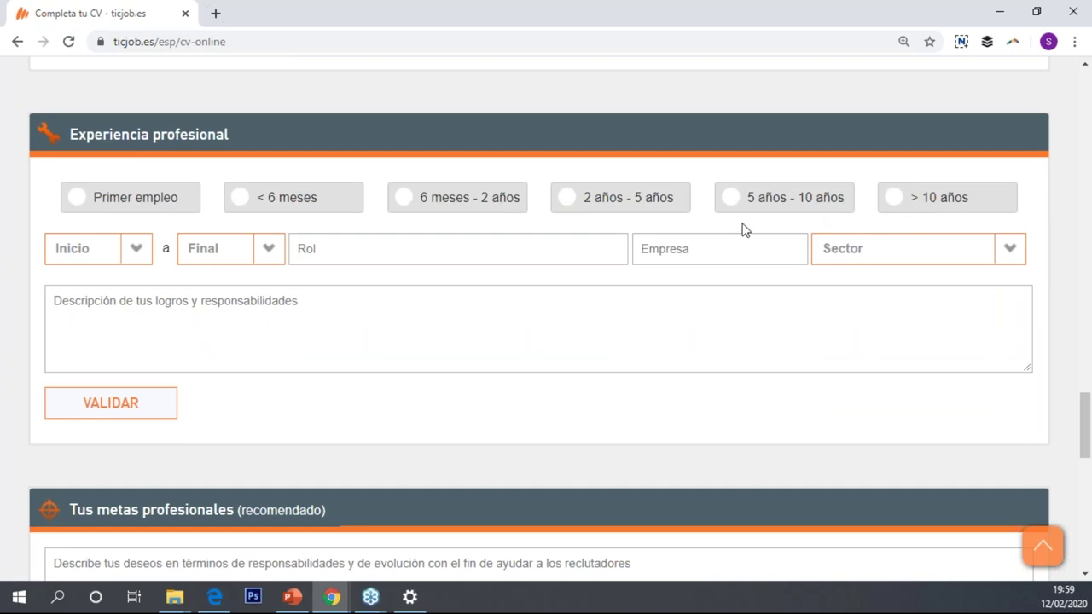
{"action": "left_click", "coordinate": [894, 201]}
{"action": "left_click", "coordinate": [814, 211]}
{"action": "left_click", "coordinate": [909, 207]}
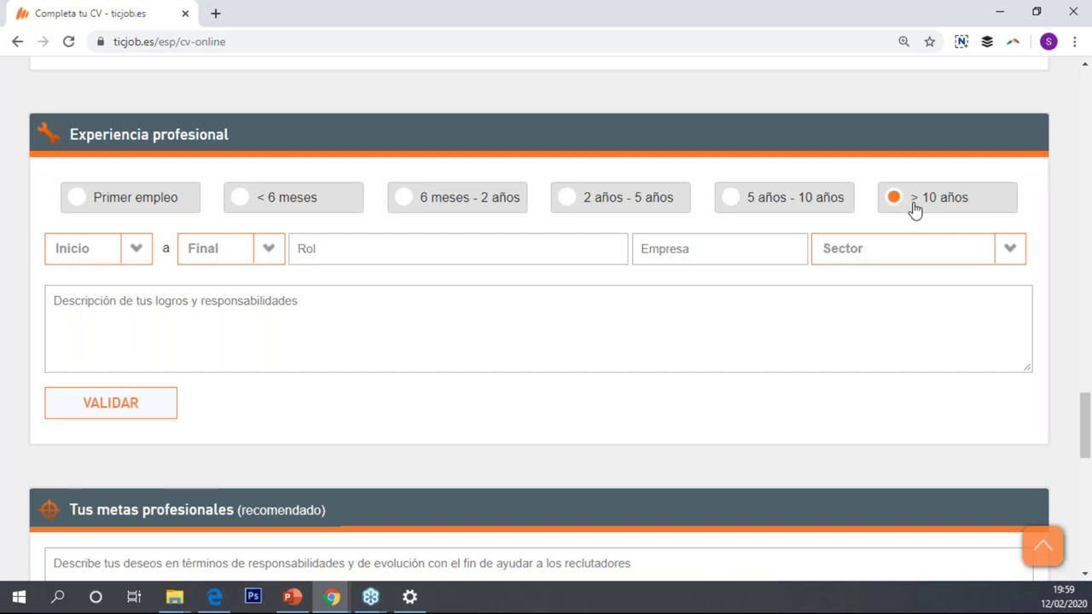
{"action": "left_click", "coordinate": [743, 210]}
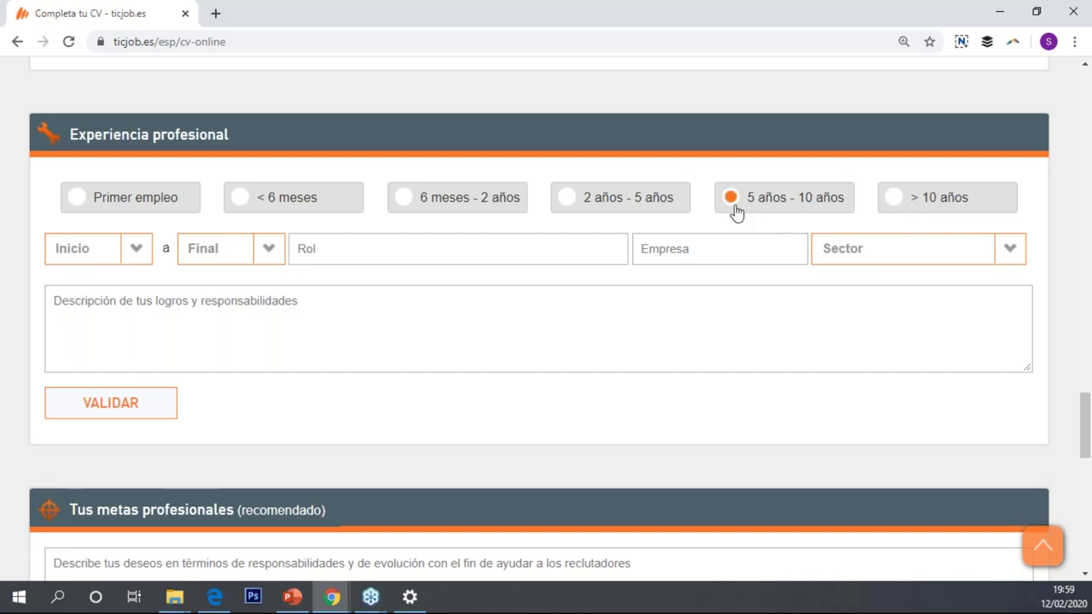
{"action": "left_click", "coordinate": [580, 203]}
Step: Examine the professional goals section and its description field
{"action": "scroll", "coordinate": [422, 210], "scroll_direction": "down", "scroll_amount": 3}
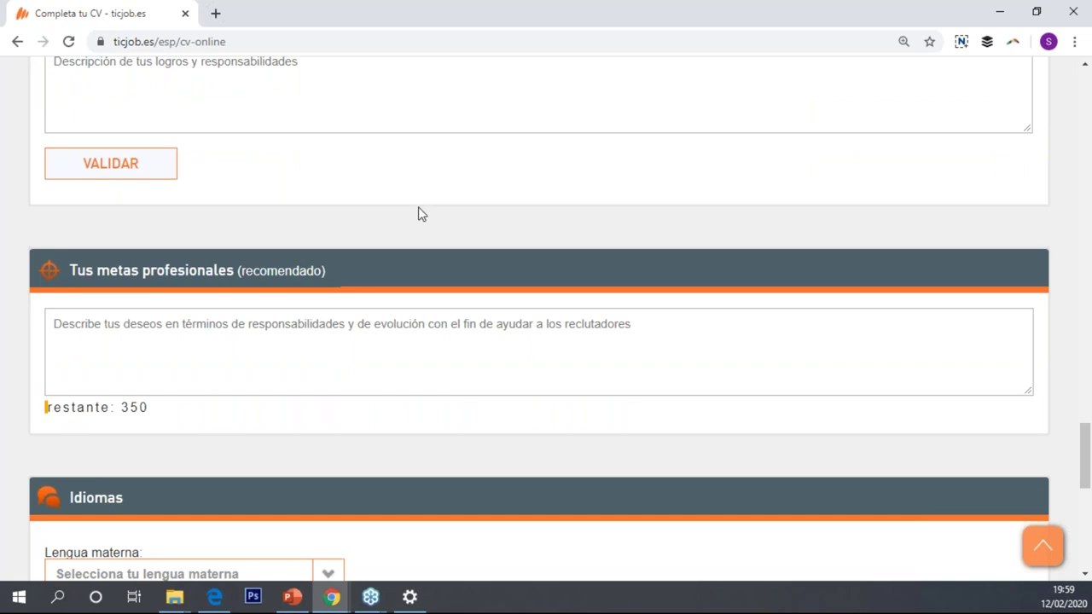
{"action": "scroll", "coordinate": [414, 212], "scroll_direction": "down", "scroll_amount": 1}
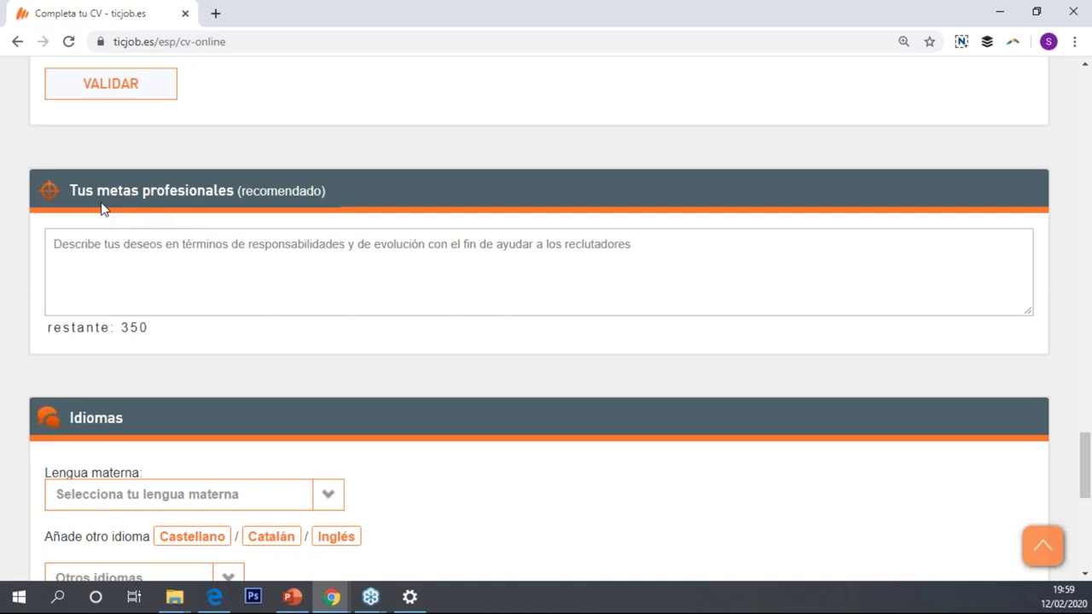
{"action": "left_click", "coordinate": [198, 284]}
{"action": "left_click", "coordinate": [197, 284]}
{"action": "scroll", "coordinate": [196, 284], "scroll_direction": "down", "scroll_amount": 3}
{"action": "scroll", "coordinate": [239, 207], "scroll_direction": "up", "scroll_amount": 2}
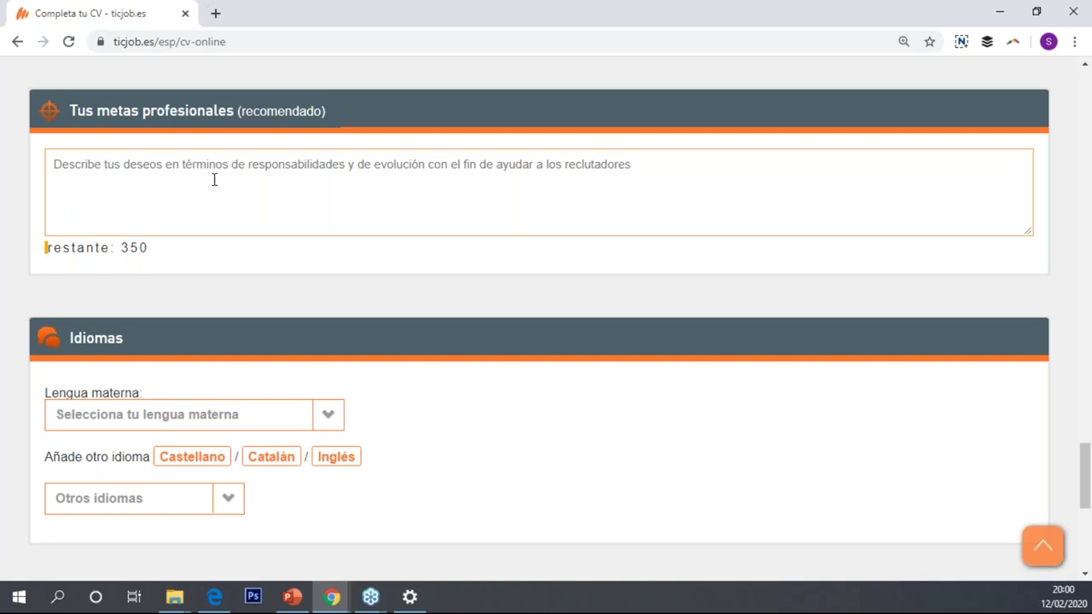
Step: Add Castellano to the languages with Excelente written, Medio spoken and Excelente reading levels
{"action": "scroll", "coordinate": [230, 188], "scroll_direction": "down", "scroll_amount": 1}
{"action": "scroll", "coordinate": [205, 207], "scroll_direction": "down", "scroll_amount": 2}
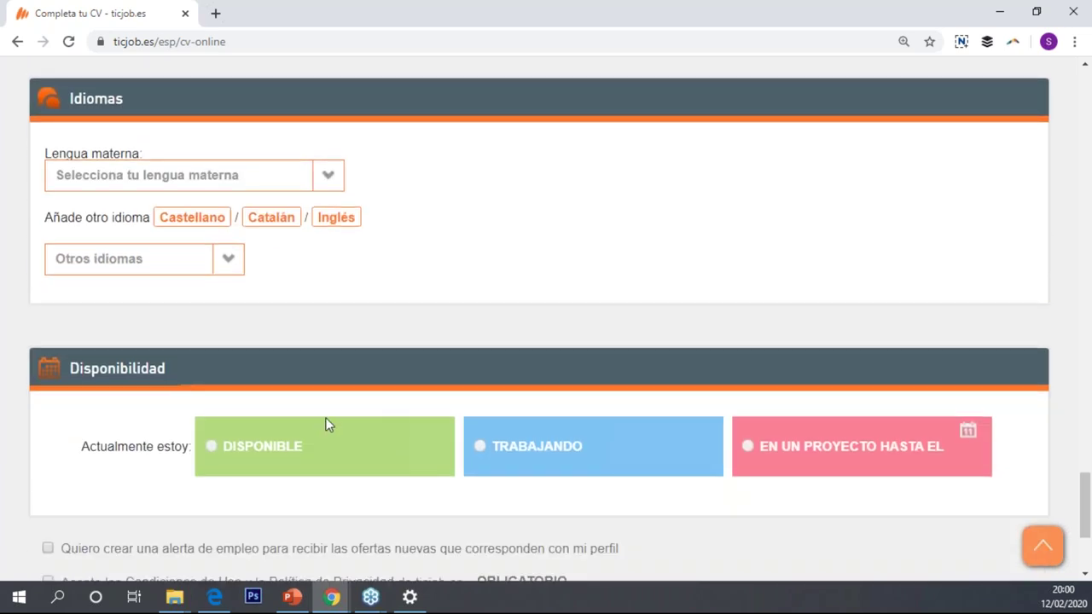
{"action": "left_click", "coordinate": [207, 227]}
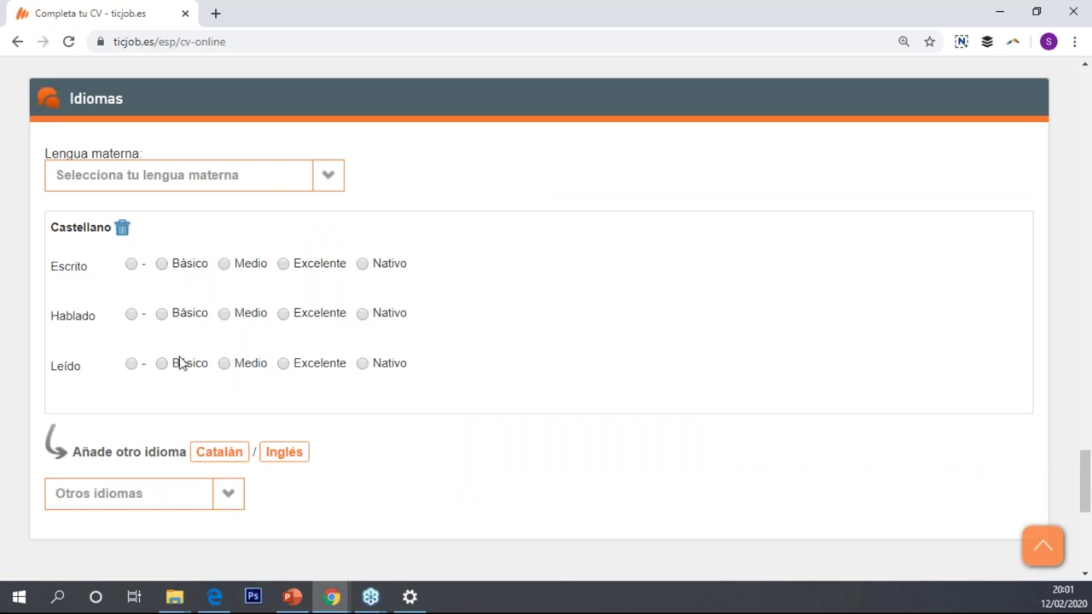
{"action": "scroll", "coordinate": [185, 373], "scroll_direction": "down", "scroll_amount": 1}
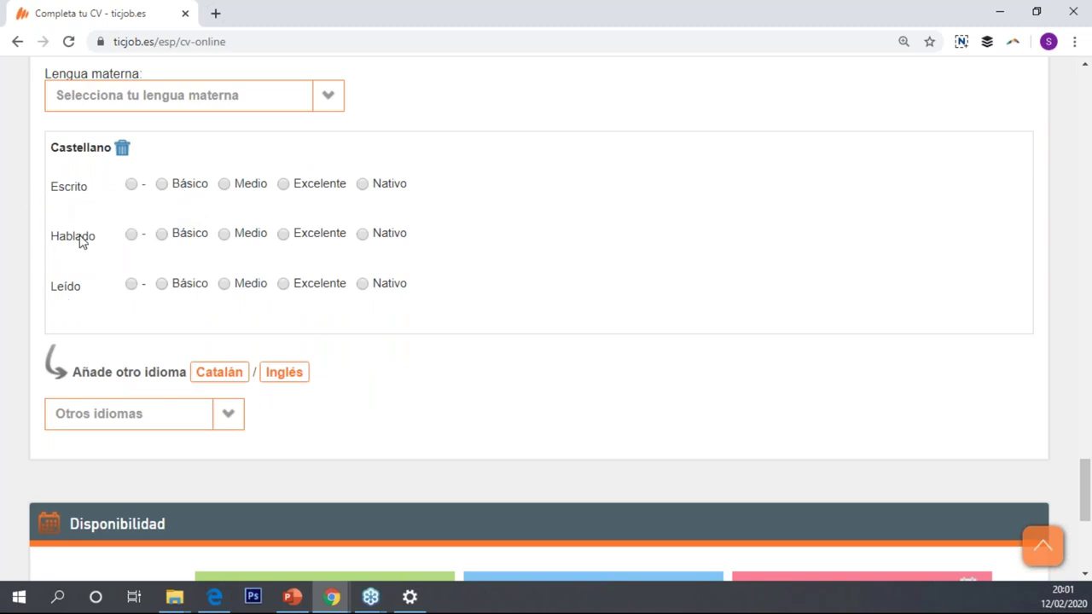
{"action": "left_click", "coordinate": [227, 237]}
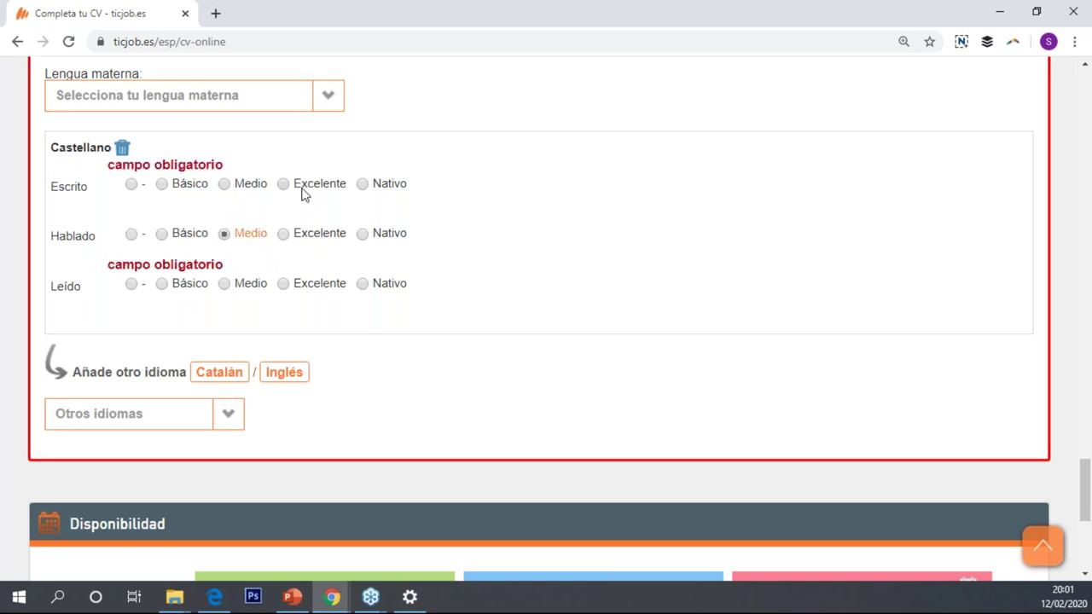
{"action": "left_click", "coordinate": [303, 186]}
{"action": "left_click", "coordinate": [312, 236]}
{"action": "left_click", "coordinate": [252, 243]}
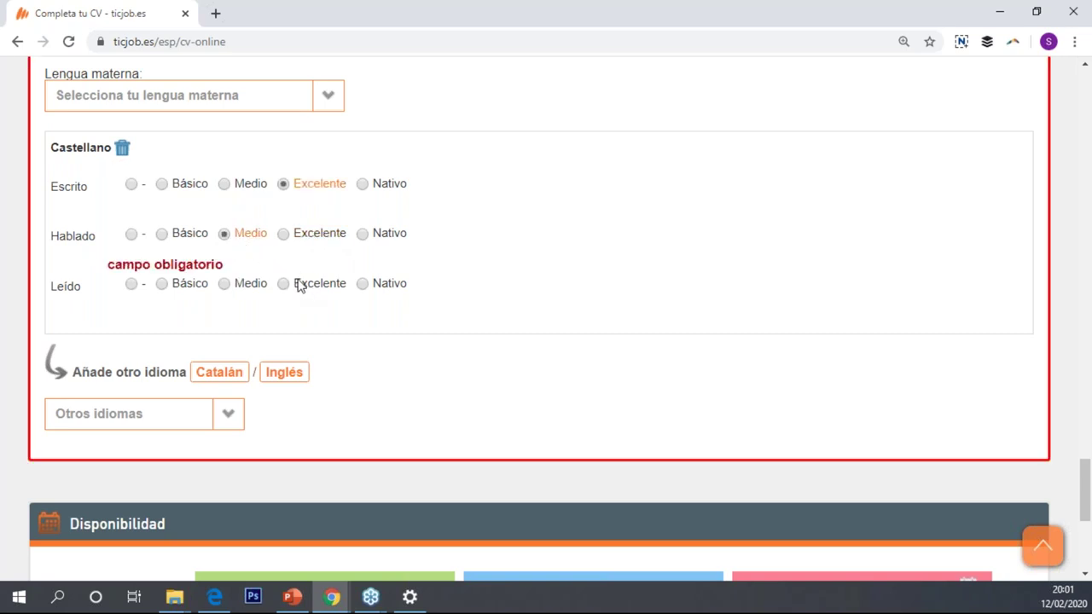
{"action": "left_click", "coordinate": [297, 284]}
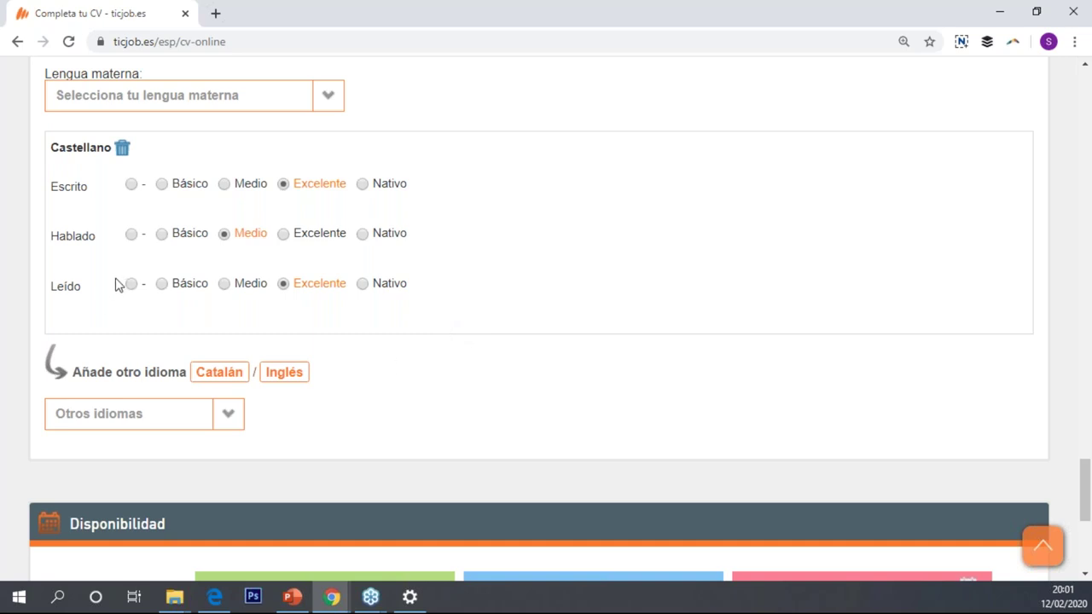
Step: Try the Trabajando and project-based statuses, and set the current availability to Disponible
{"action": "scroll", "coordinate": [427, 231], "scroll_direction": "down", "scroll_amount": 3}
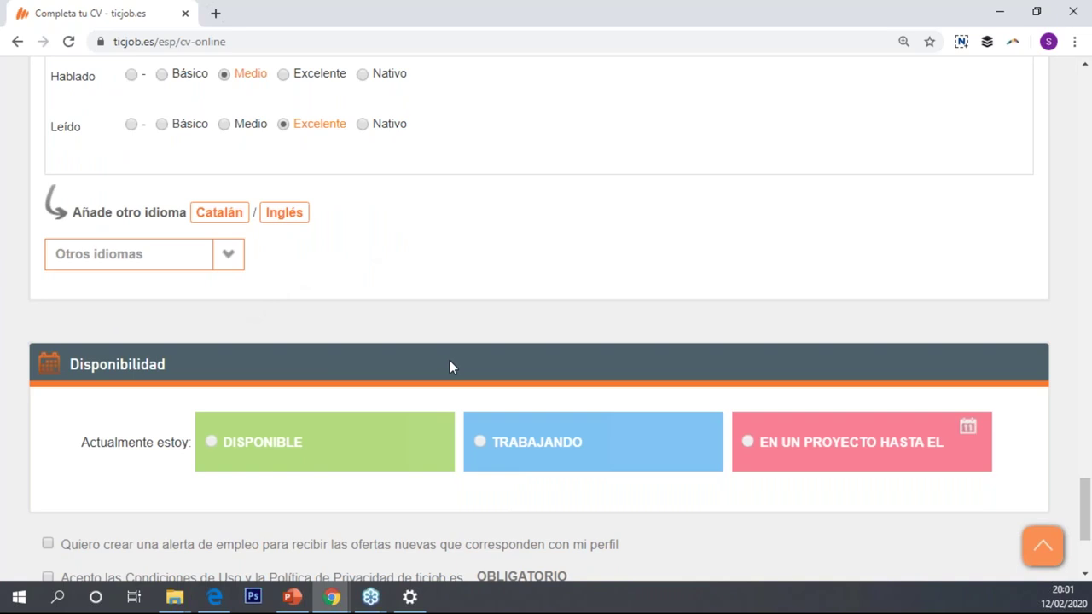
{"action": "scroll", "coordinate": [449, 366], "scroll_direction": "down", "scroll_amount": 1}
{"action": "scroll", "coordinate": [430, 359], "scroll_direction": "down", "scroll_amount": 1}
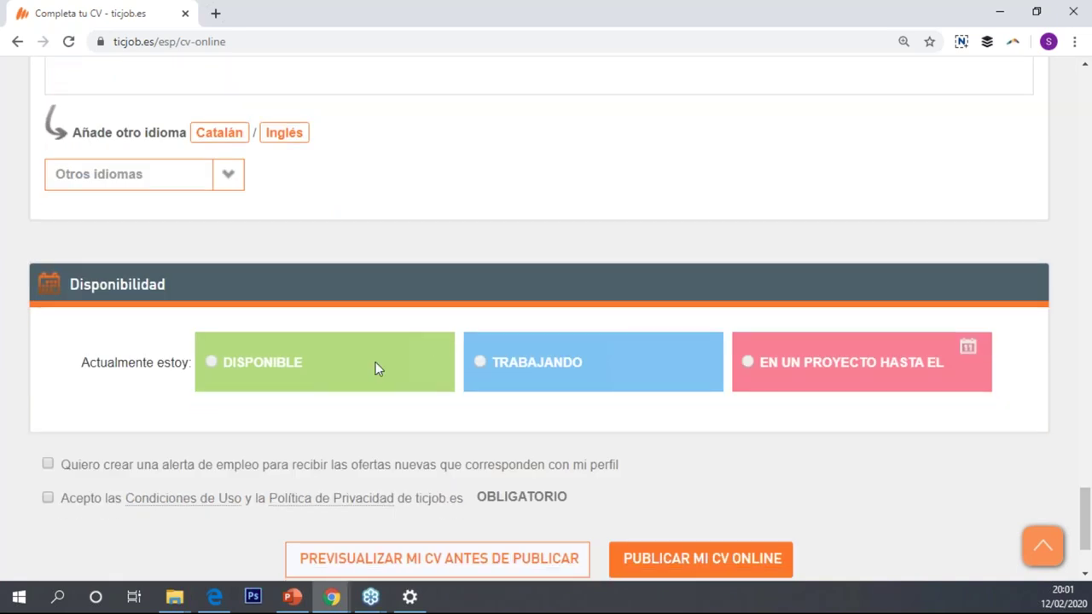
{"action": "left_click", "coordinate": [290, 363]}
{"action": "left_click", "coordinate": [537, 360]}
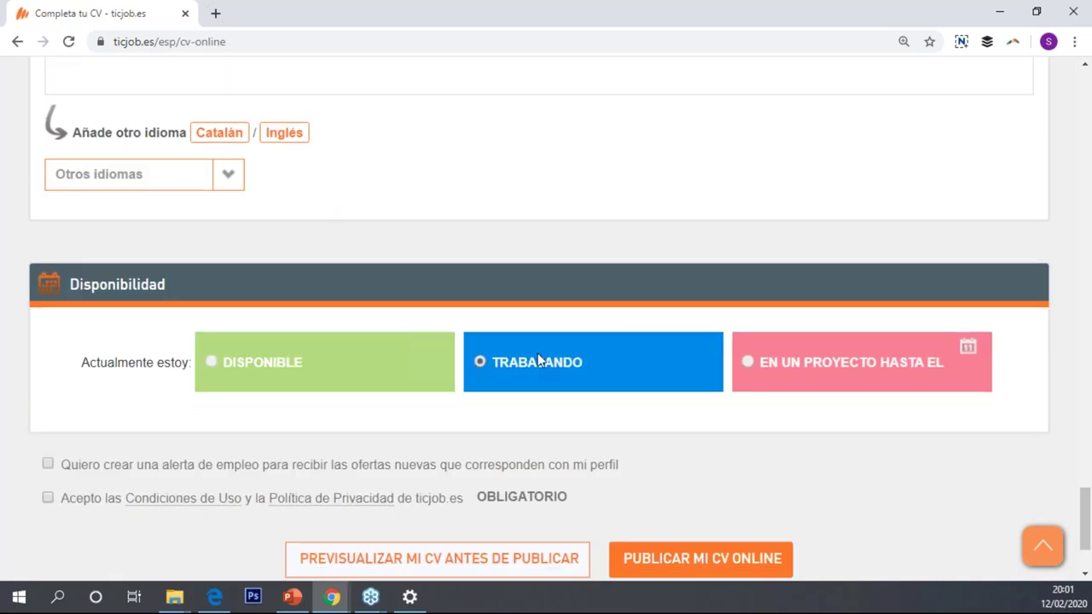
{"action": "left_click", "coordinate": [760, 381]}
{"action": "left_click", "coordinate": [504, 361]}
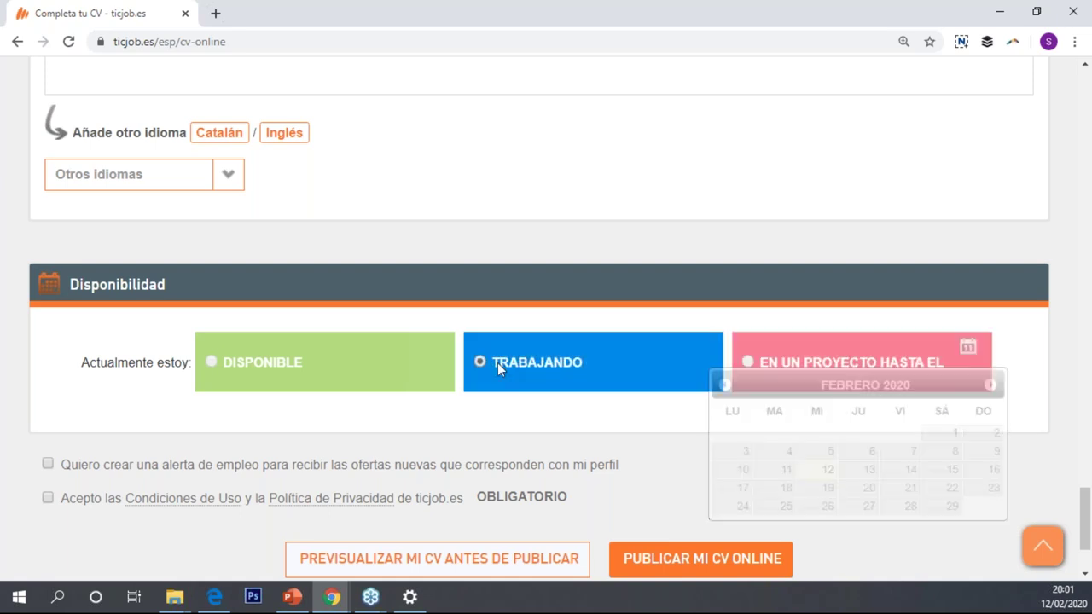
{"action": "left_click", "coordinate": [405, 378]}
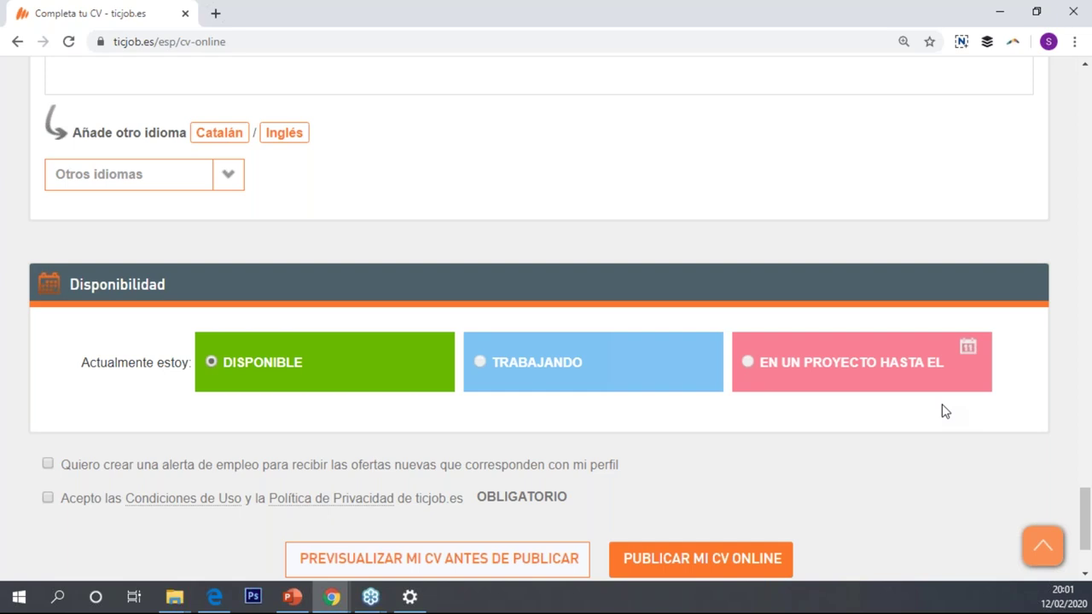
Step: Switch the availability to Trabajando and return it to Disponible
{"action": "scroll", "coordinate": [870, 369], "scroll_direction": "down", "scroll_amount": 1}
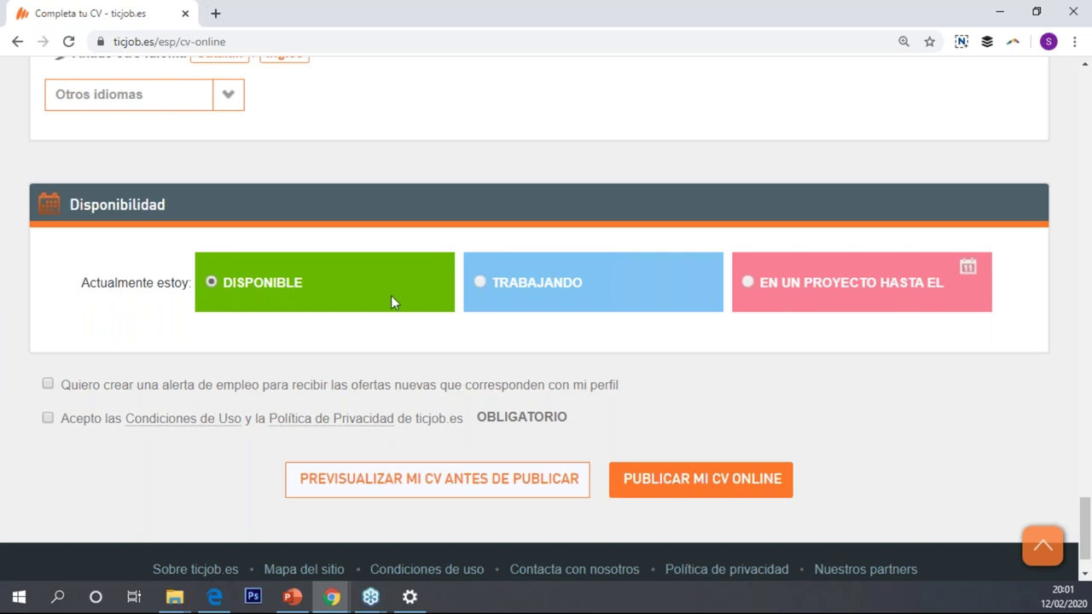
{"action": "left_click", "coordinate": [618, 302]}
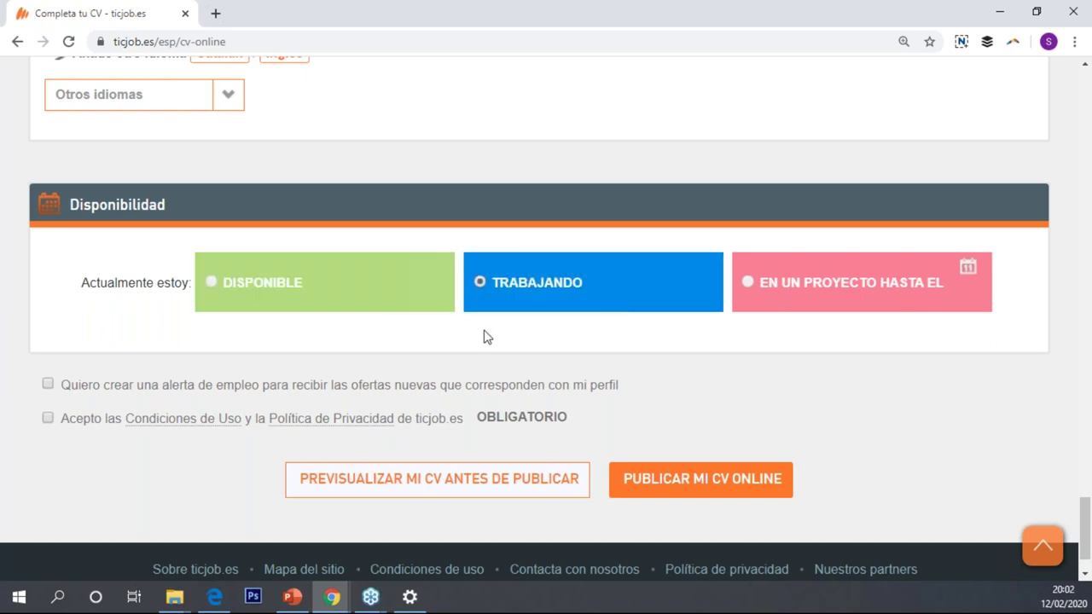
{"action": "left_click", "coordinate": [421, 288]}
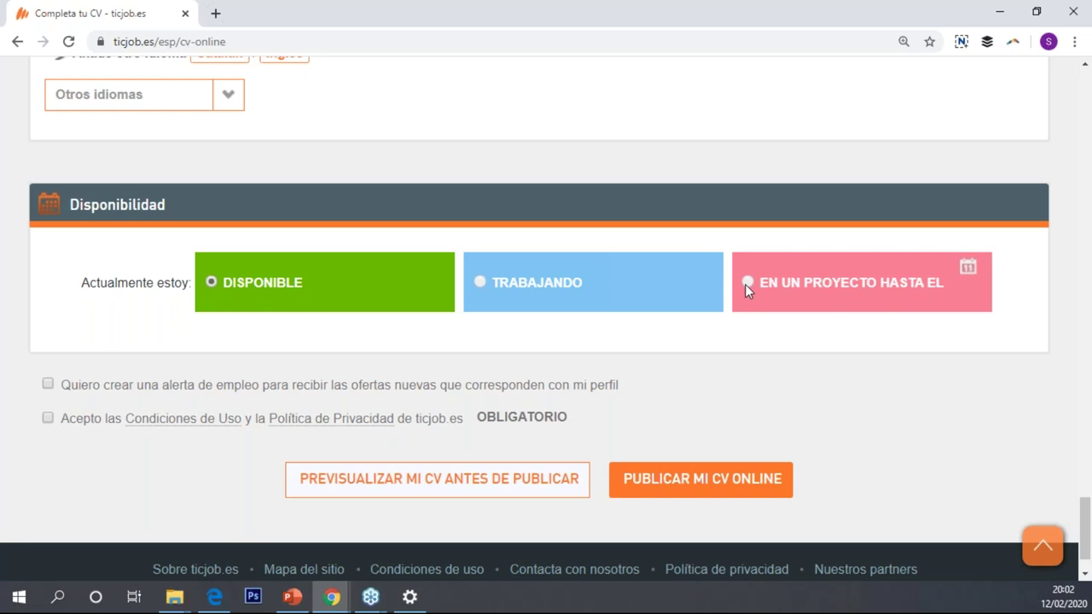
{"action": "left_click", "coordinate": [702, 297]}
{"action": "left_click", "coordinate": [352, 288]}
Step: Preview the CV, close the preview, and try to publish the CV online
{"action": "scroll", "coordinate": [352, 284], "scroll_direction": "down", "scroll_amount": 1}
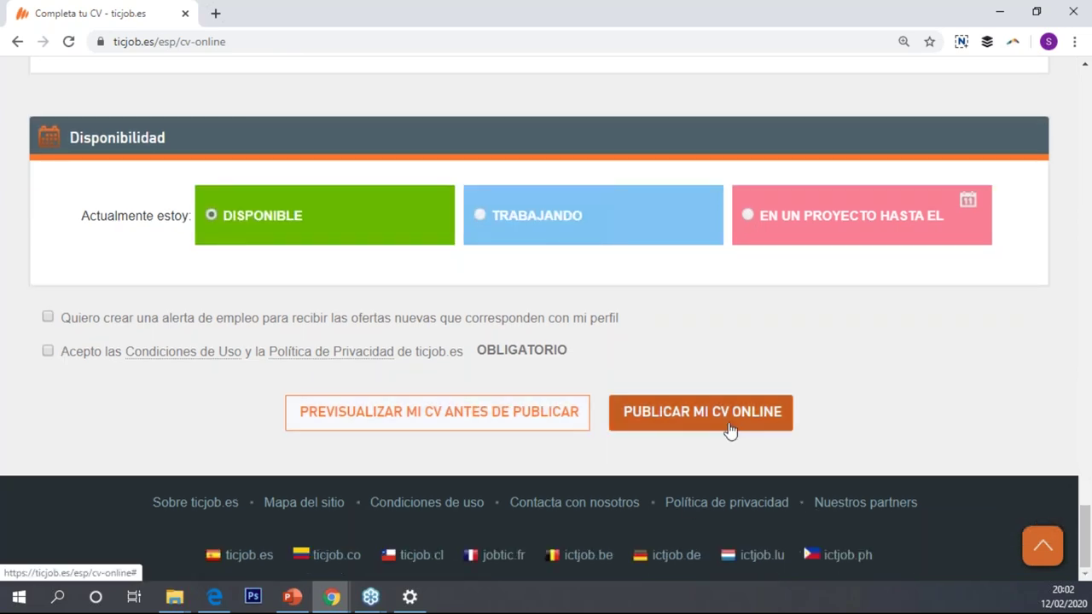
{"action": "left_click", "coordinate": [505, 412]}
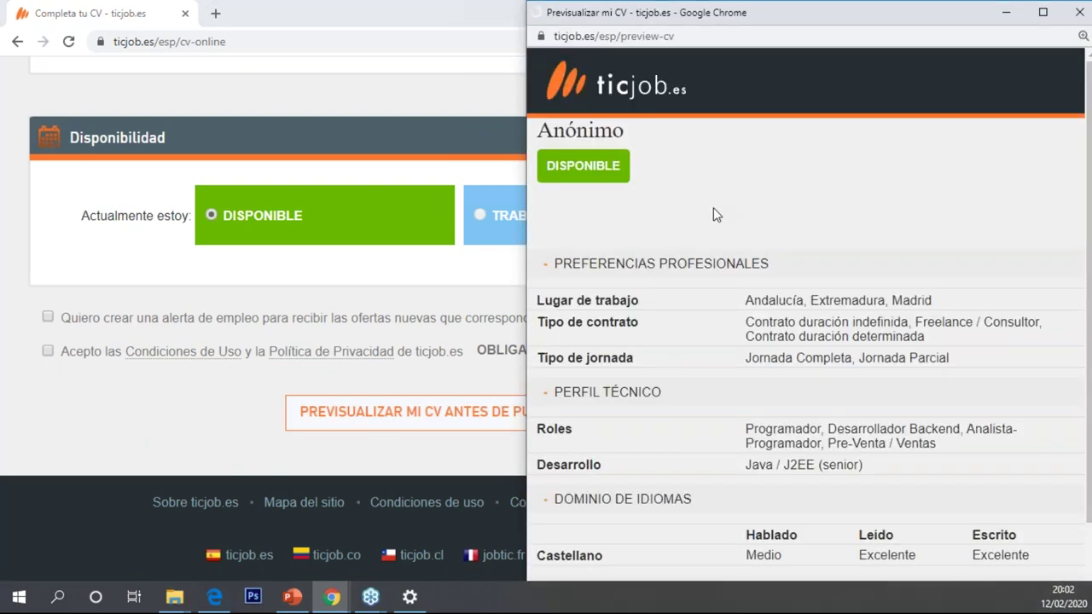
{"action": "scroll", "coordinate": [840, 388], "scroll_direction": "down", "scroll_amount": 2}
{"action": "scroll", "coordinate": [891, 320], "scroll_direction": "up", "scroll_amount": 1}
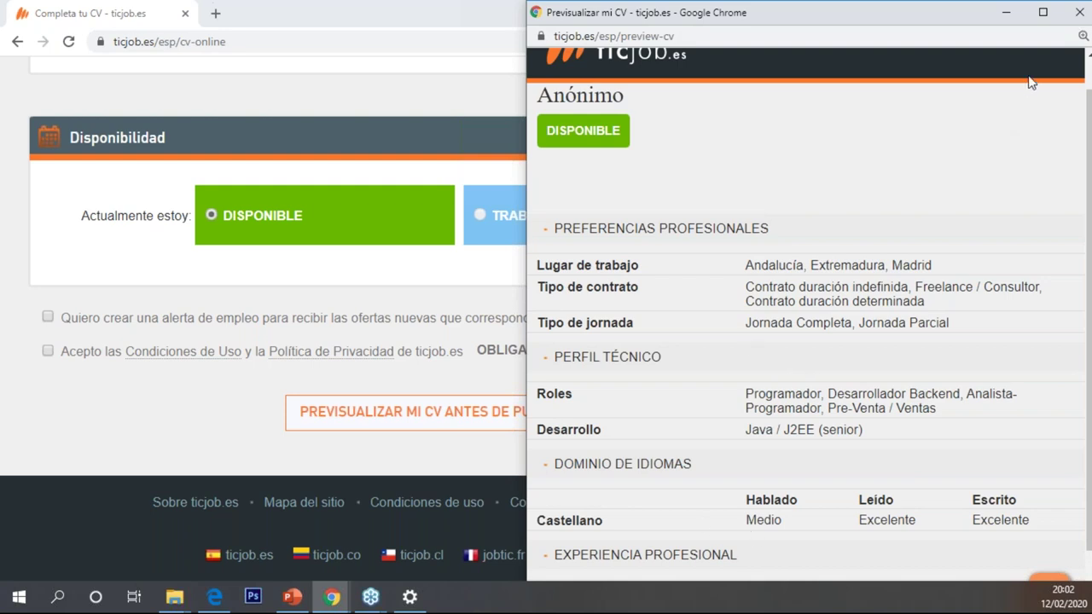
{"action": "left_click", "coordinate": [1079, 12]}
{"action": "left_click", "coordinate": [701, 412]}
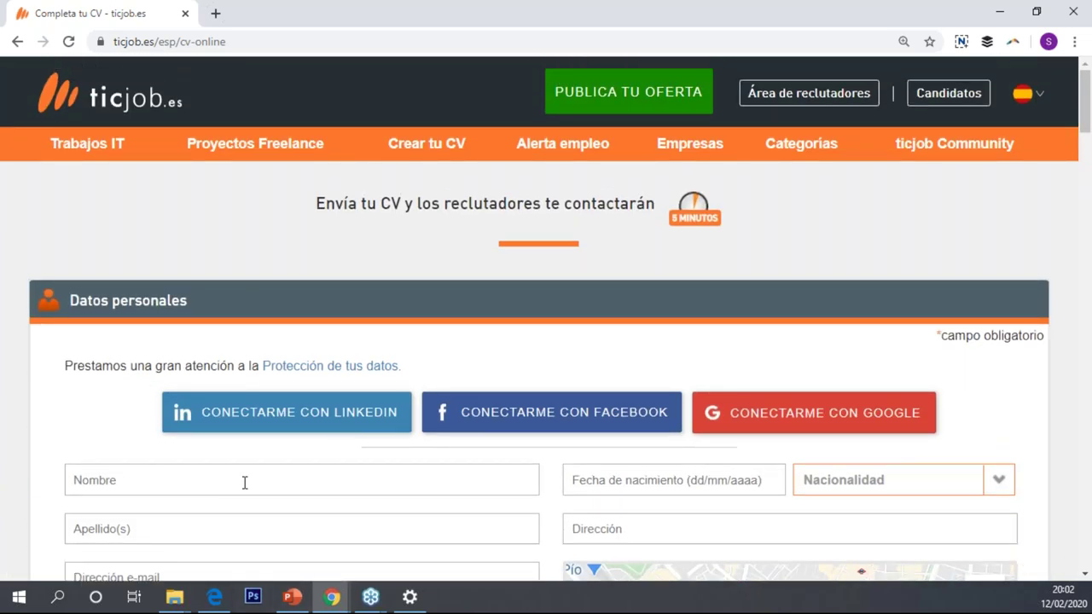
Step: Switch to the PowerPoint presentation, maximize its window and show slide 29
{"action": "left_click", "coordinate": [292, 598]}
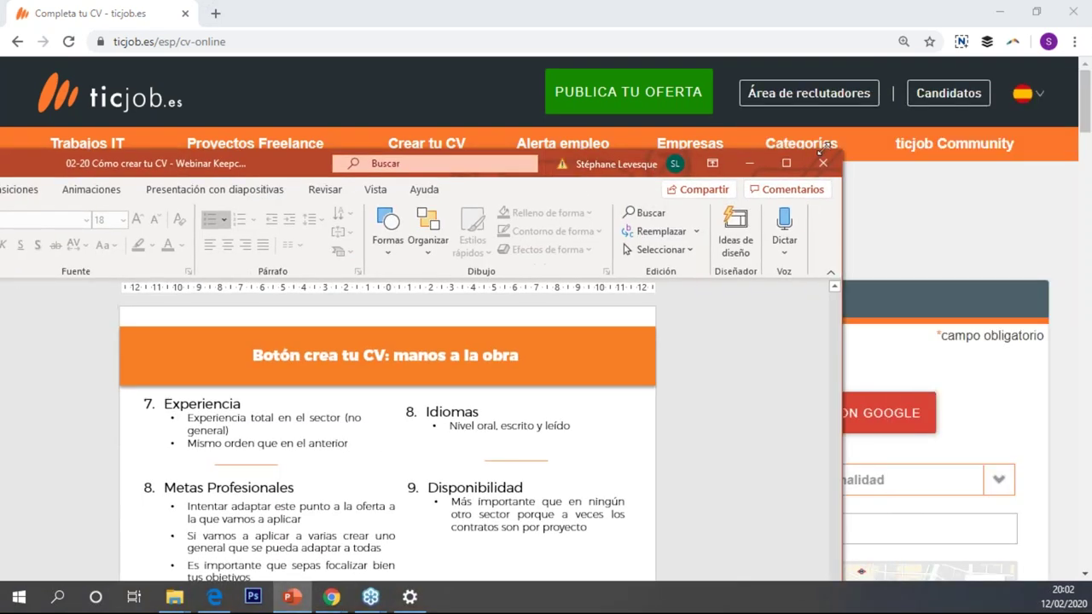
{"action": "left_click", "coordinate": [786, 163]}
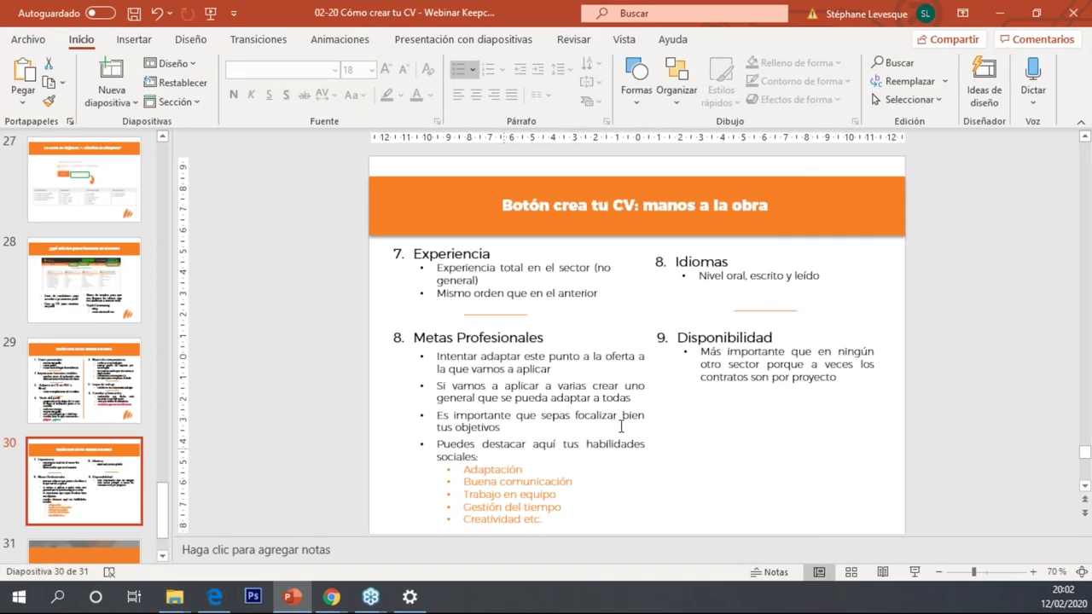
{"action": "left_click", "coordinate": [66, 376]}
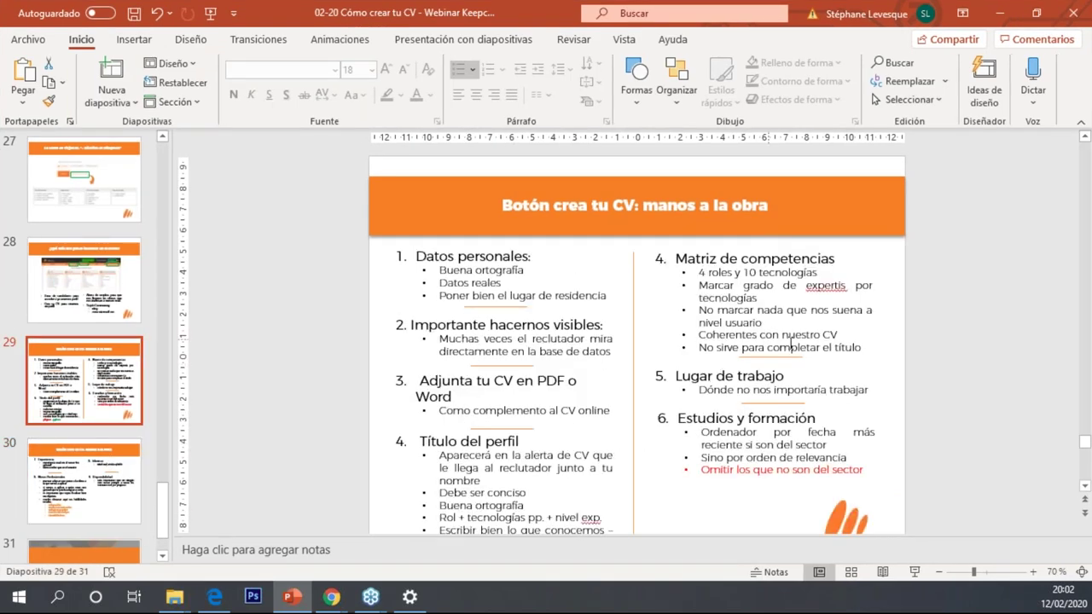